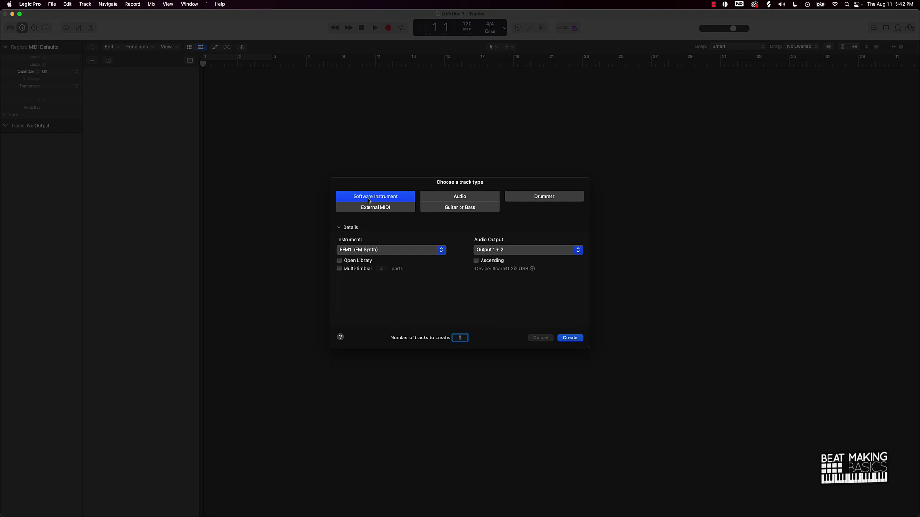
Step: Check the Instrument list and keep EFM1 (FM Synth) as the software instrument
left_click(388, 250)
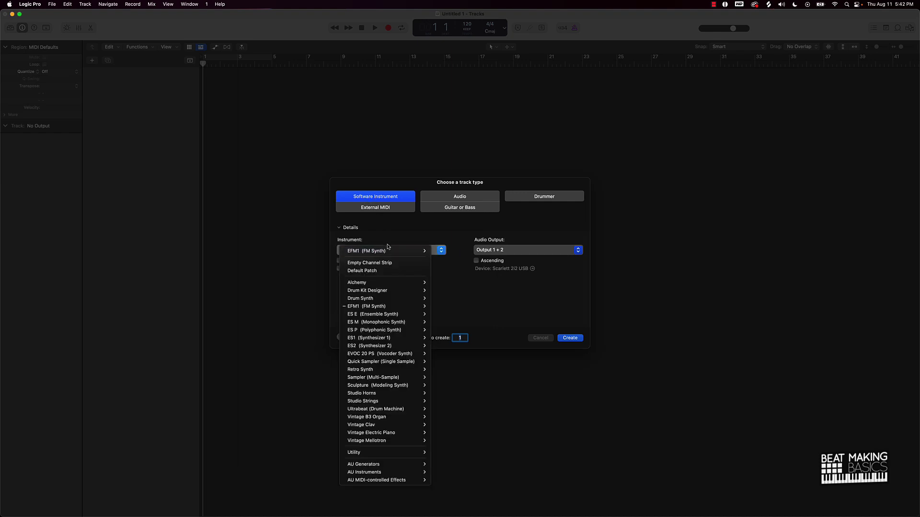
mouse_move(379, 312)
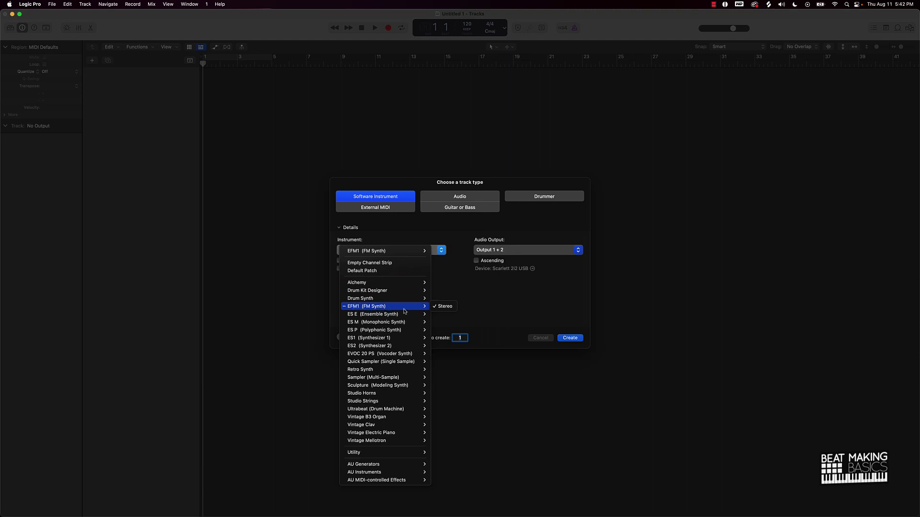
left_click(444, 306)
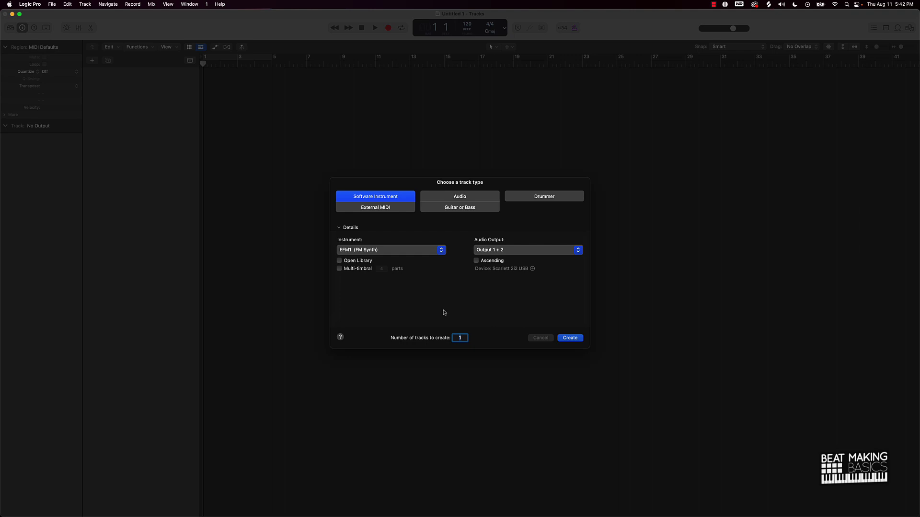
Step: Create the EFM1 track and place a piano-view Musical Typing keyboard above the EFM1 window
left_click(563, 339)
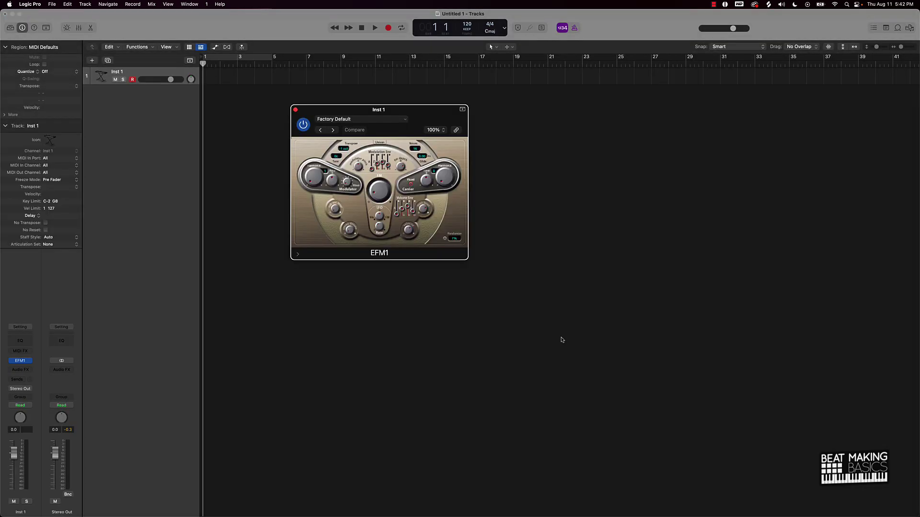
left_click_drag(416, 114, 426, 147)
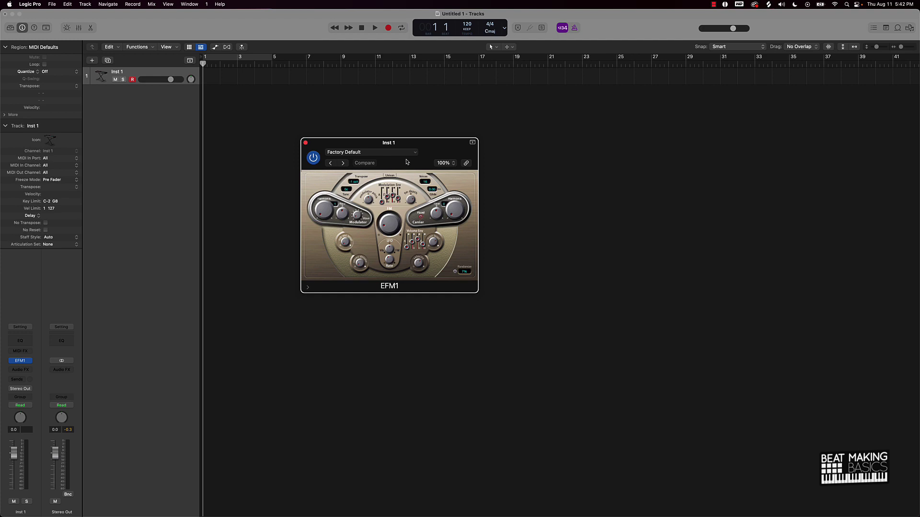
key("cmd+k")
left_click_drag(607, 226, 506, 323)
left_click(303, 322)
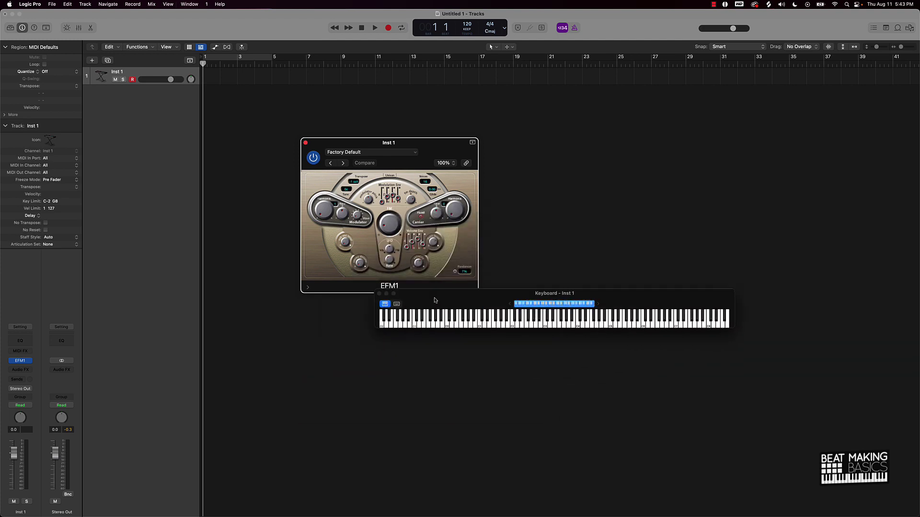
left_click_drag(436, 301, 362, 106)
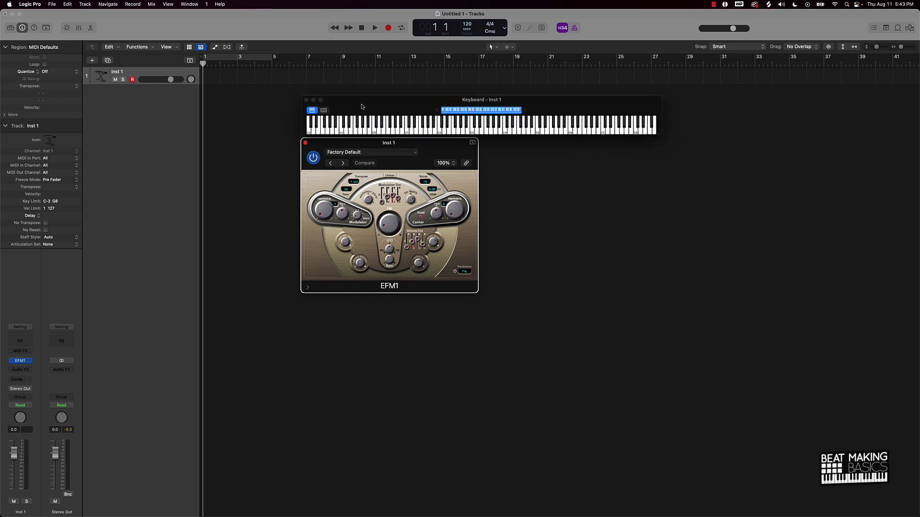
left_click_drag(426, 158, 425, 201)
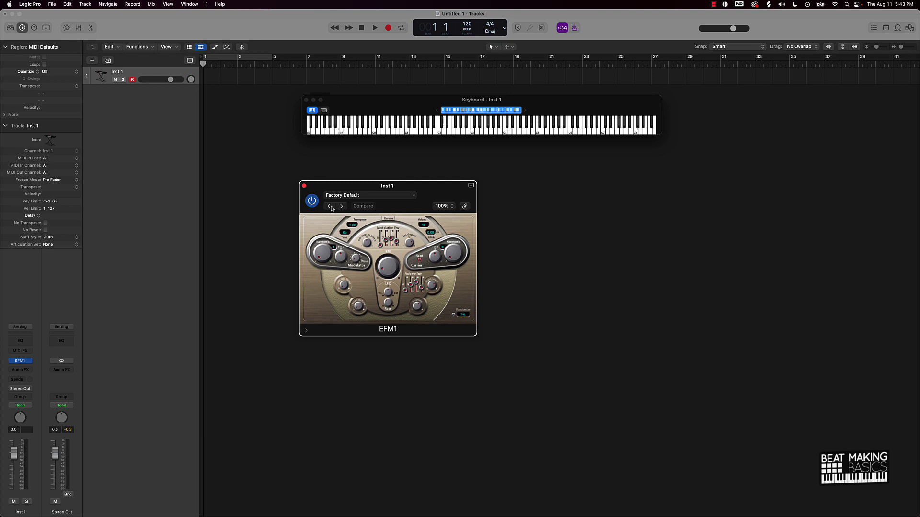
left_click(329, 208)
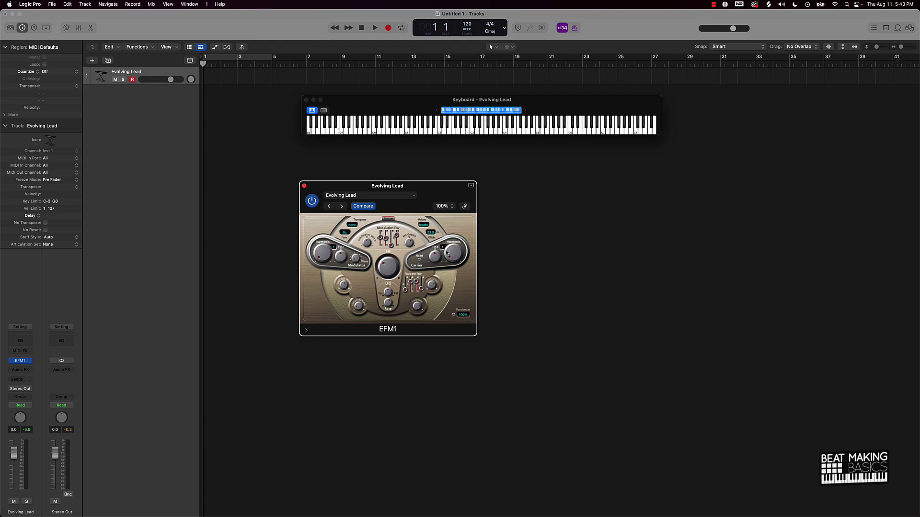
Step: Randomize the Evolving Lead patch three times, auditioning each new sound
left_click(454, 315)
left_click(454, 316)
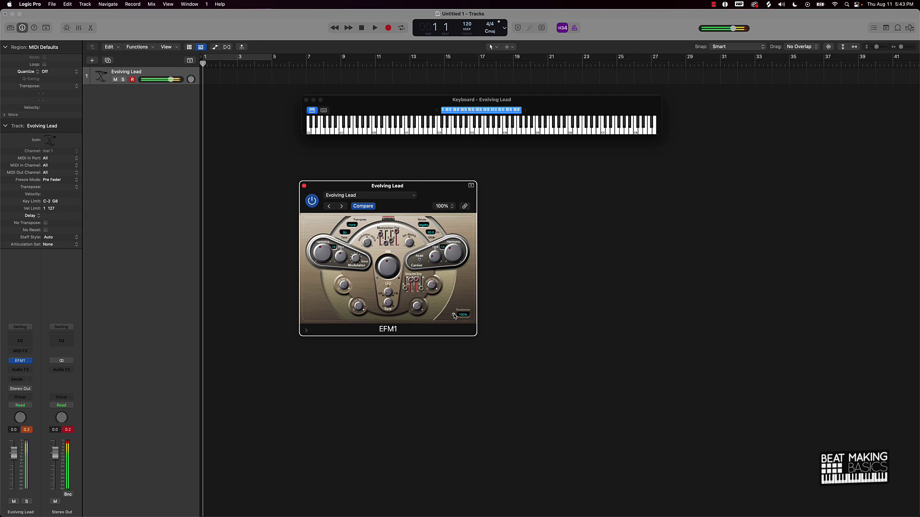
left_click(454, 316)
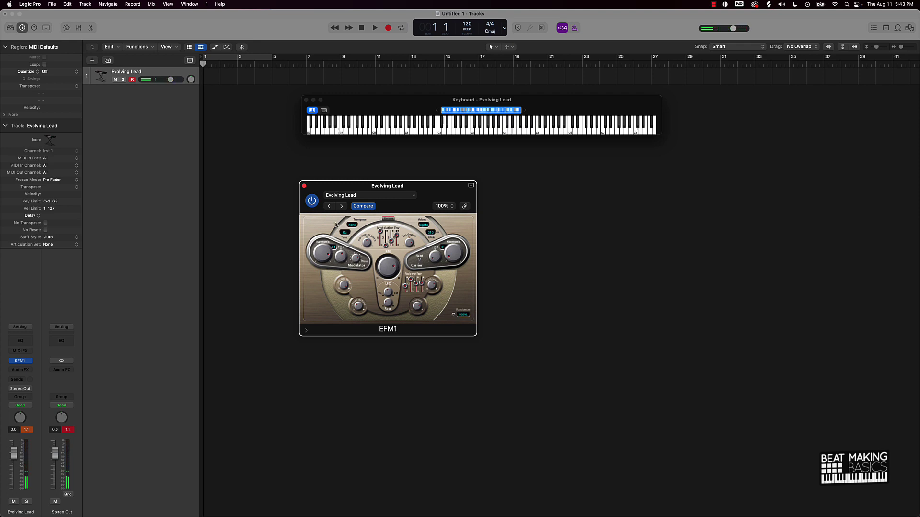
left_click(348, 198)
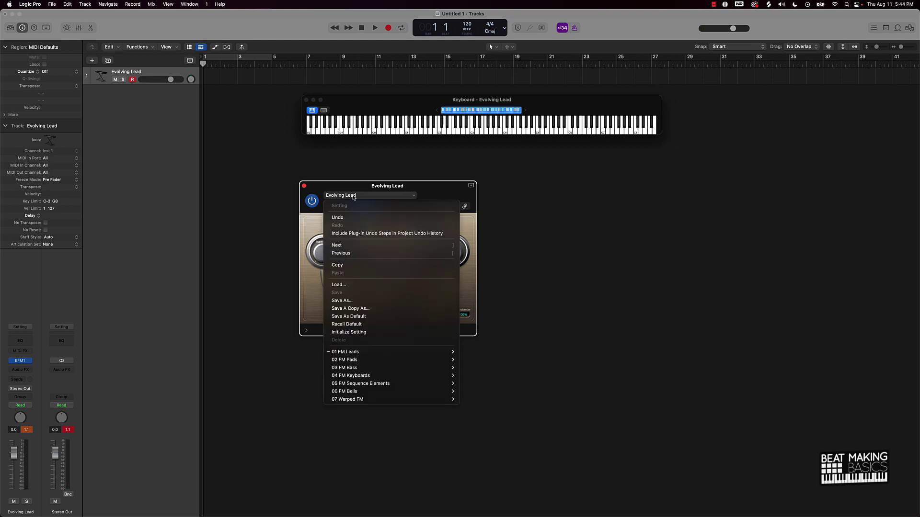
Step: Save the randomized patch as user preset 'Evolving Space Lead' in the EFM1 folder
left_click(356, 300)
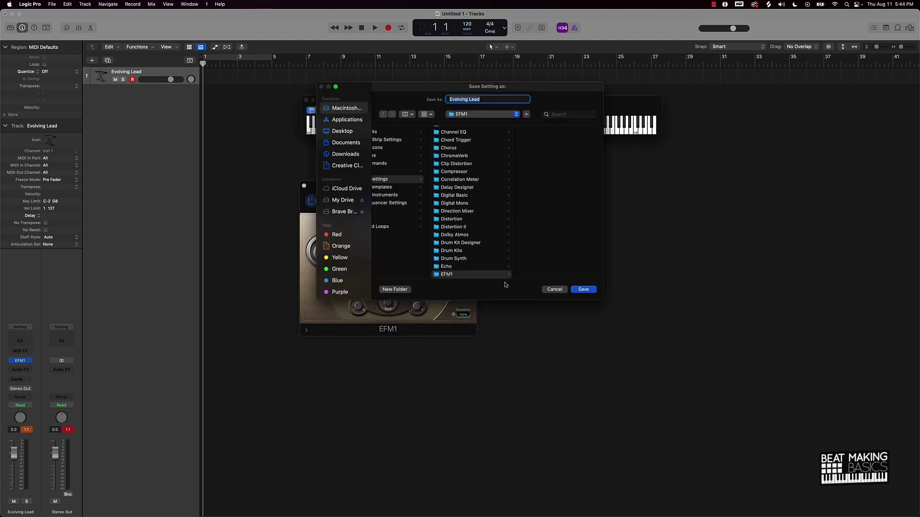
scroll(493, 276, "down", 2)
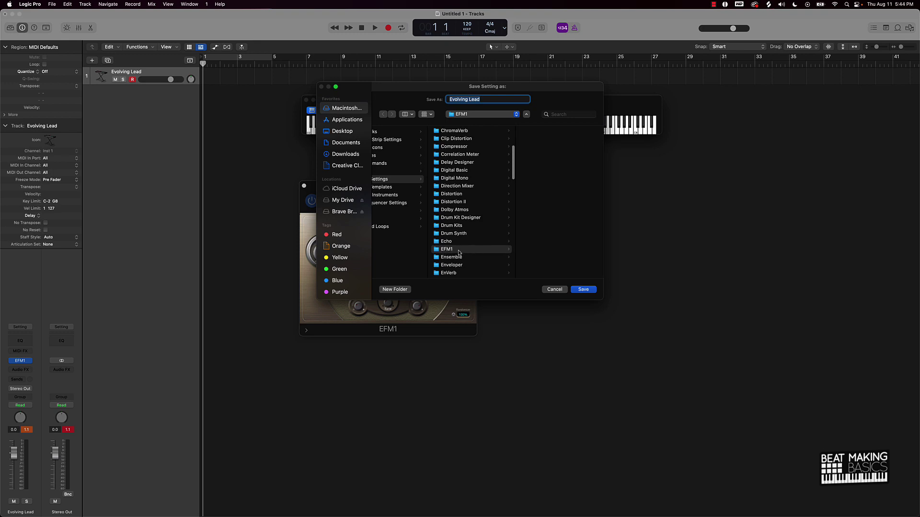
left_click(486, 100)
type("Space")
key("Return")
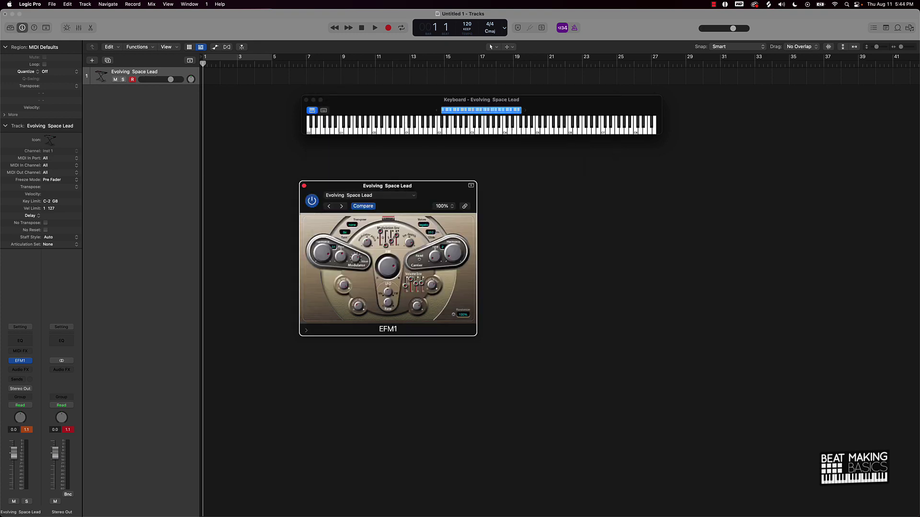
Step: Dismiss the settings menu and close the Evolving Space Lead synth window
left_click(399, 196)
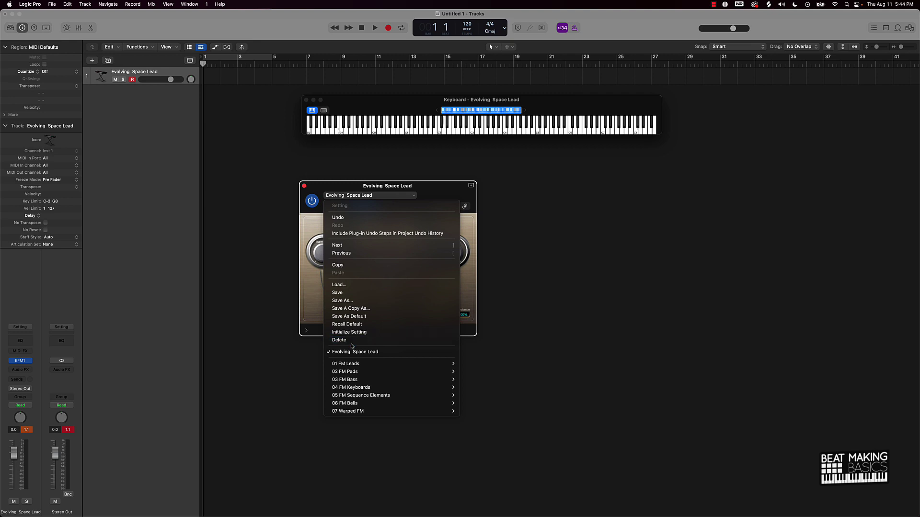
mouse_move(357, 365)
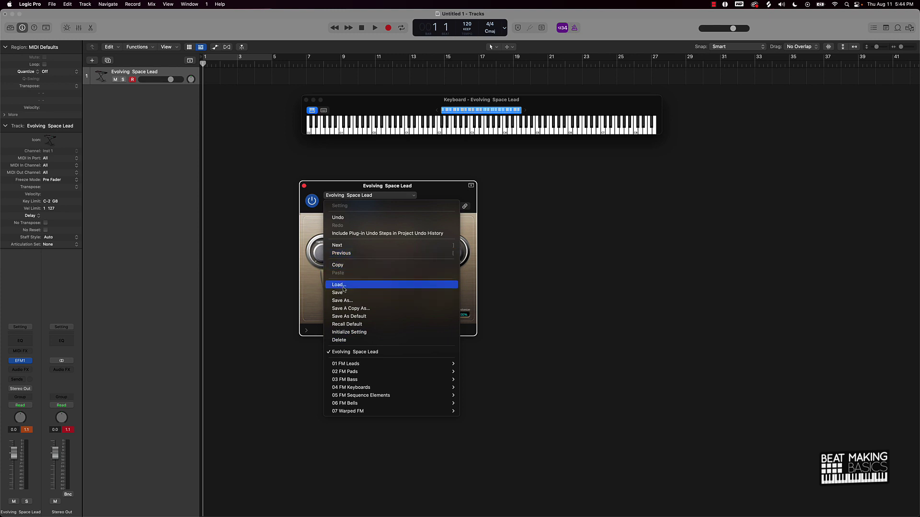
left_click(307, 187)
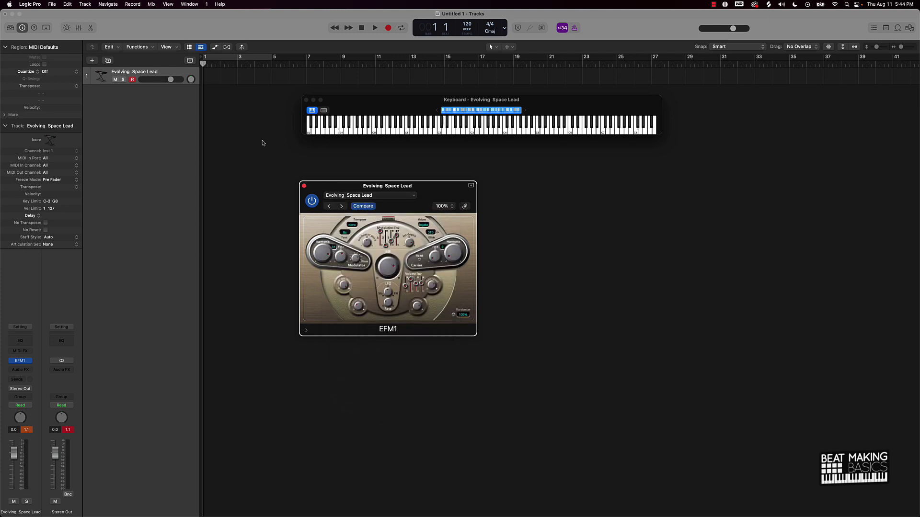
left_click(303, 185)
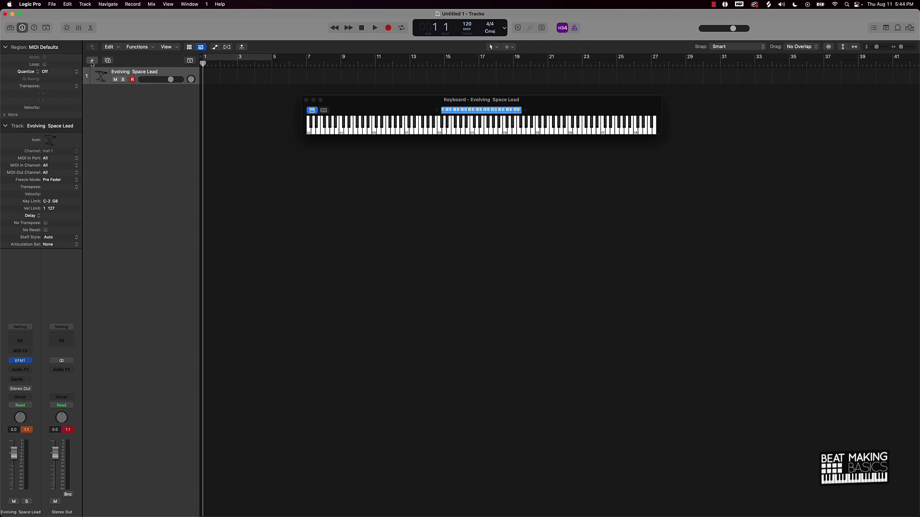
Step: Add a second EFM1 software instrument track
left_click(92, 60)
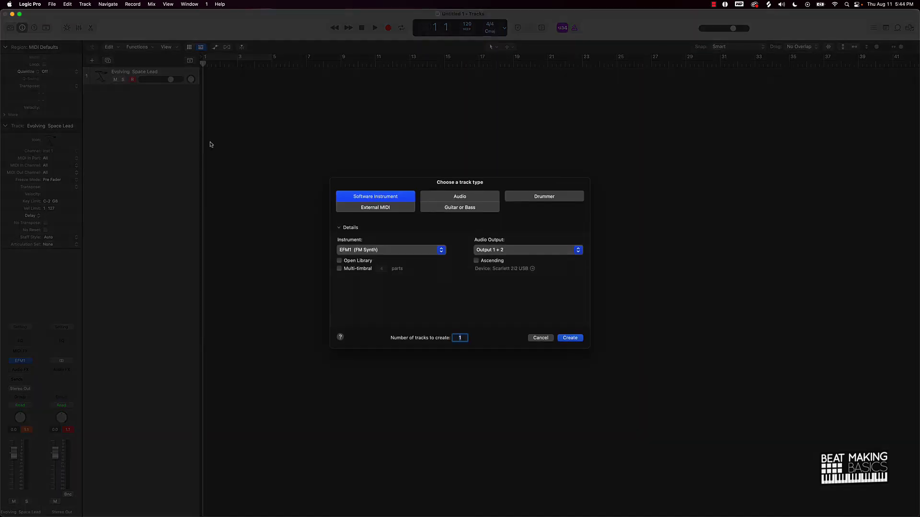
left_click(570, 337)
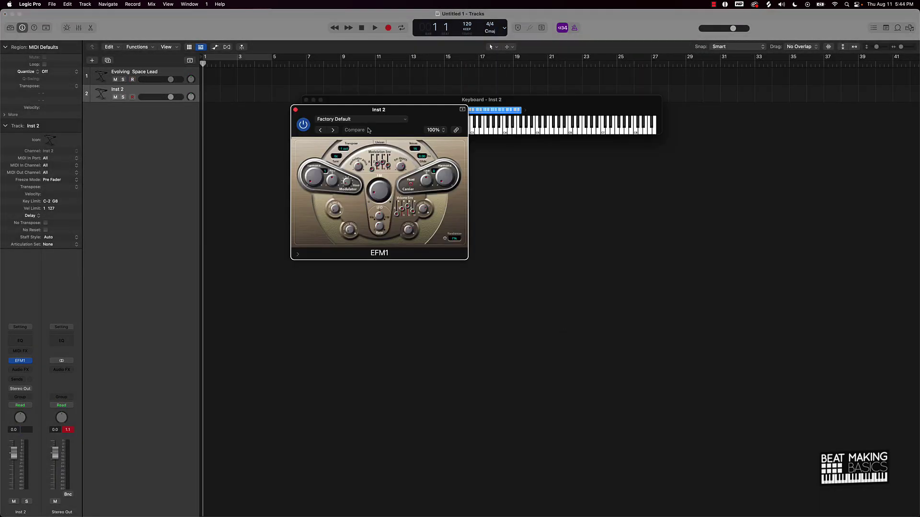
left_click(374, 121)
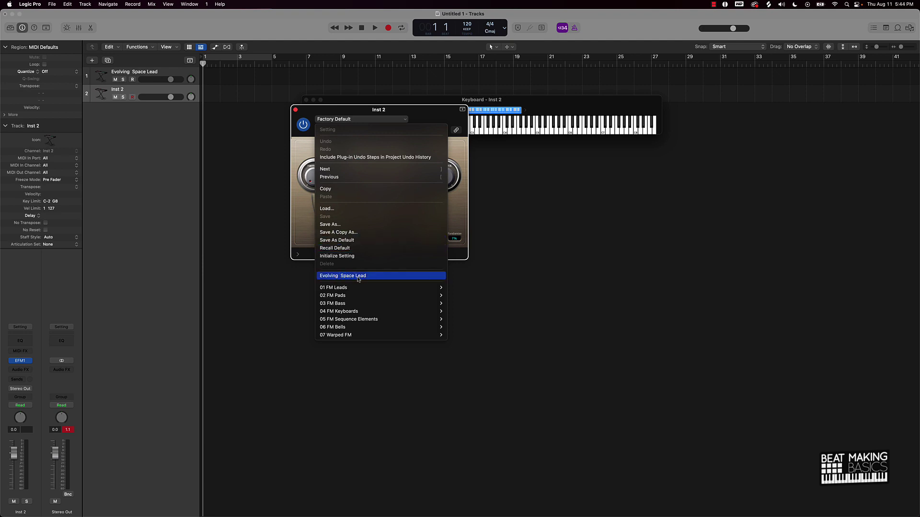
left_click(316, 121)
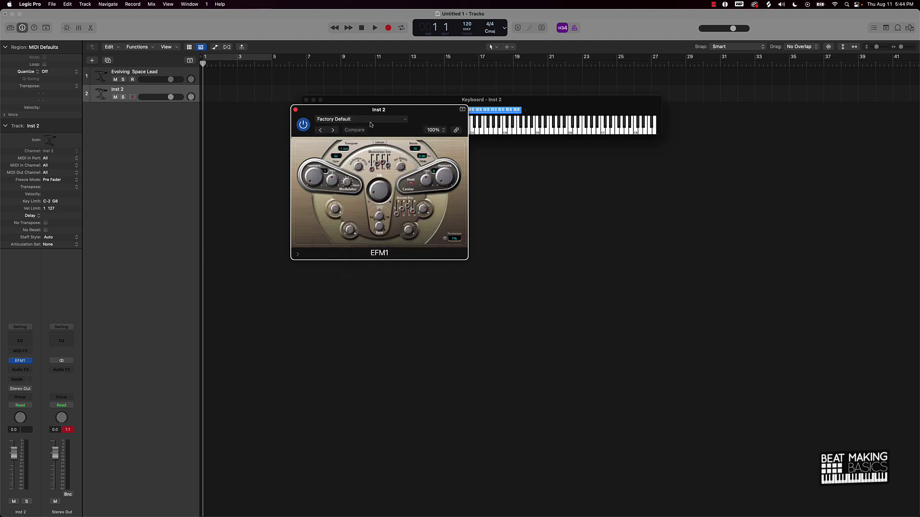
Step: Audition neighbouring presets and settle back on Evolving Space Lead
left_click(332, 130)
left_click(332, 130)
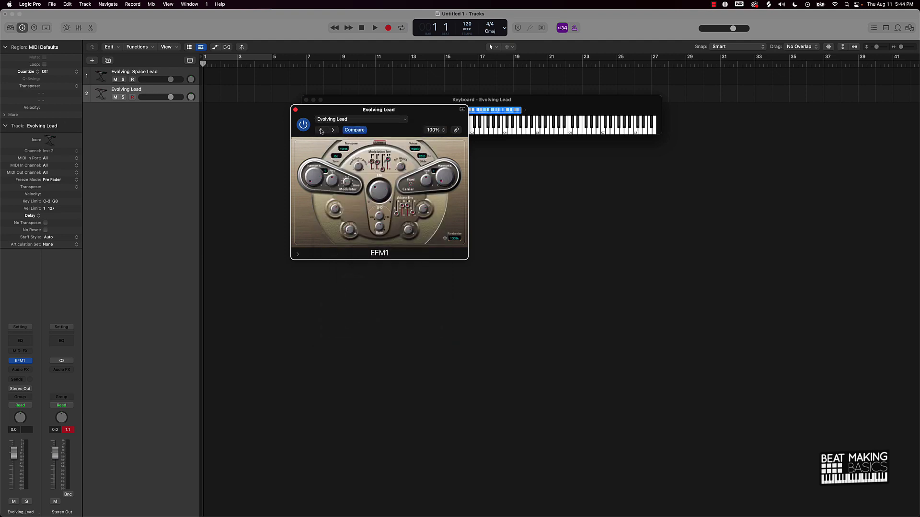
left_click(321, 131)
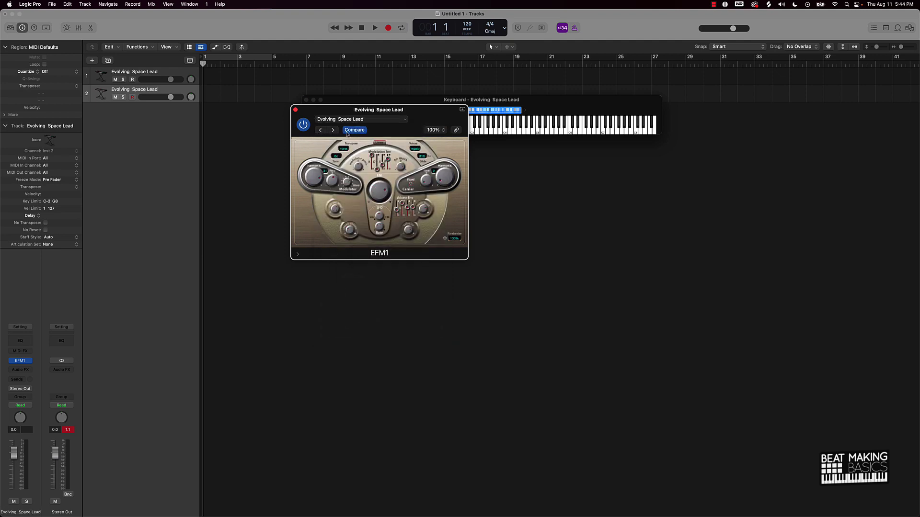
left_click(321, 130)
left_click(332, 130)
Step: Load the Funk Lead preset and randomize its parameters five times
left_click(334, 131)
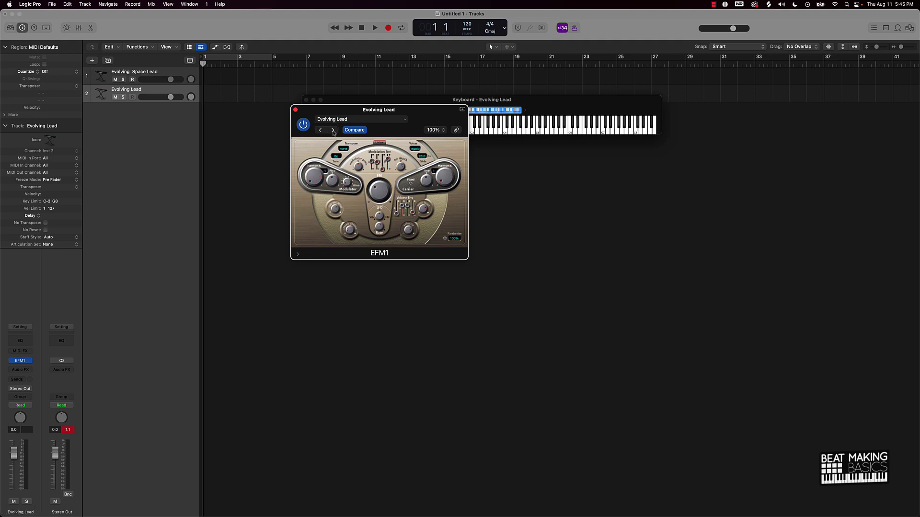
left_click(334, 131)
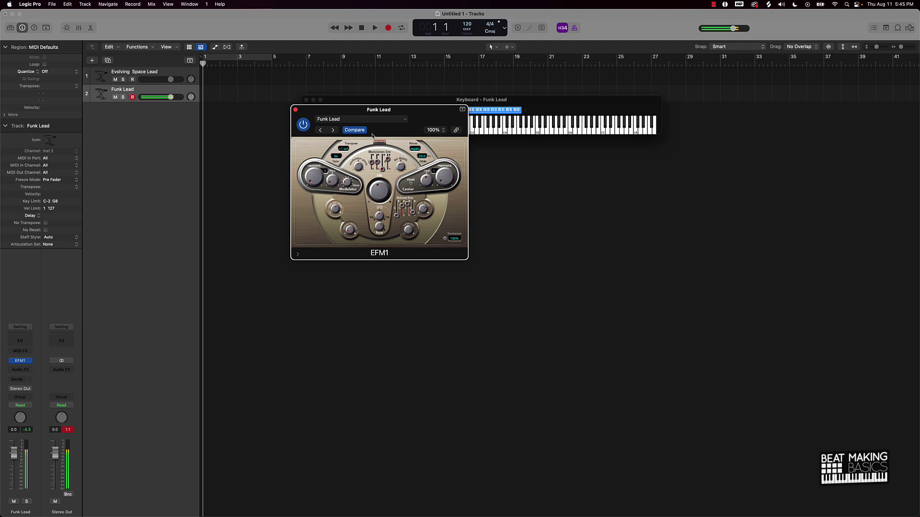
left_click(445, 239)
left_click(445, 239)
left_click(445, 239)
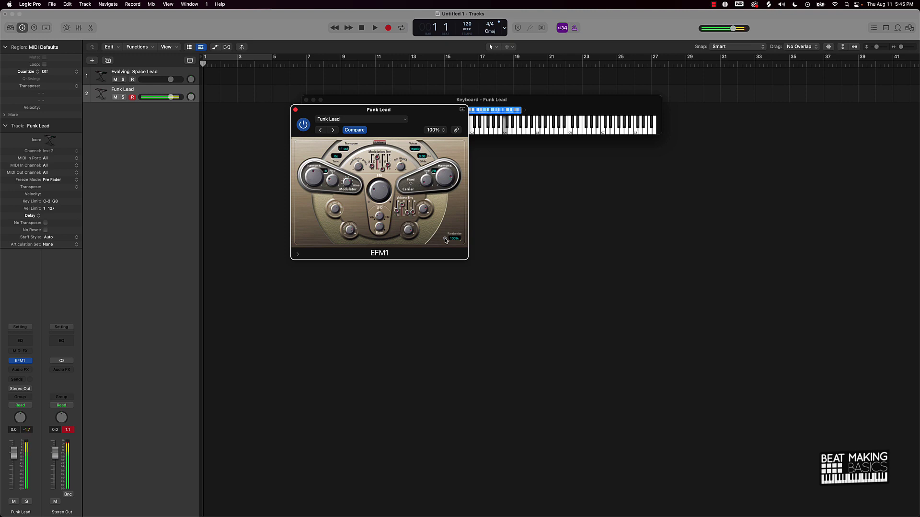
left_click(445, 239)
left_click(445, 239)
Step: Play notes a and g to audition, then randomize the sound four more times
key("a")
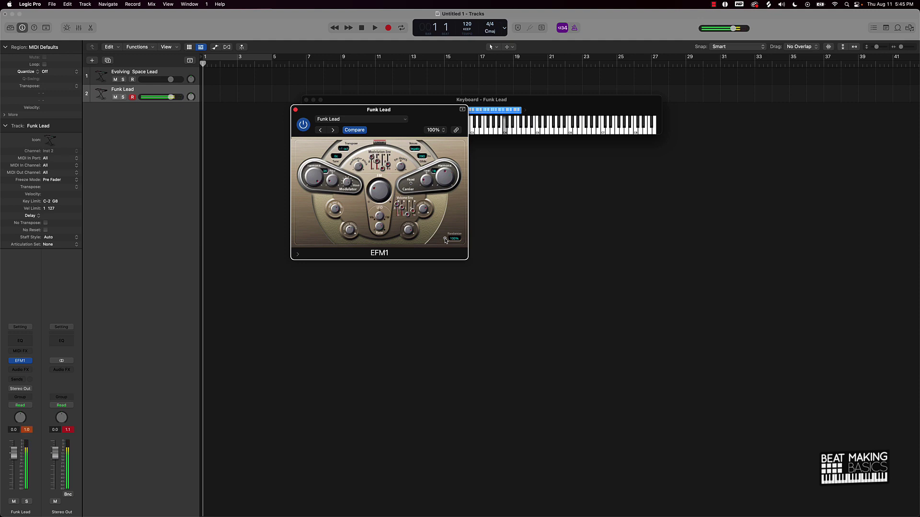
key("g")
left_click(445, 240)
left_click(445, 239)
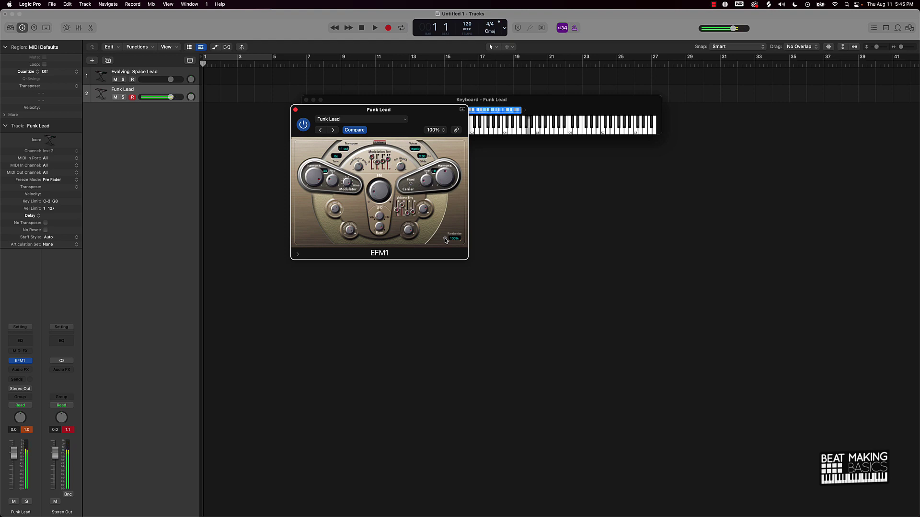
left_click(445, 239)
left_click(445, 239)
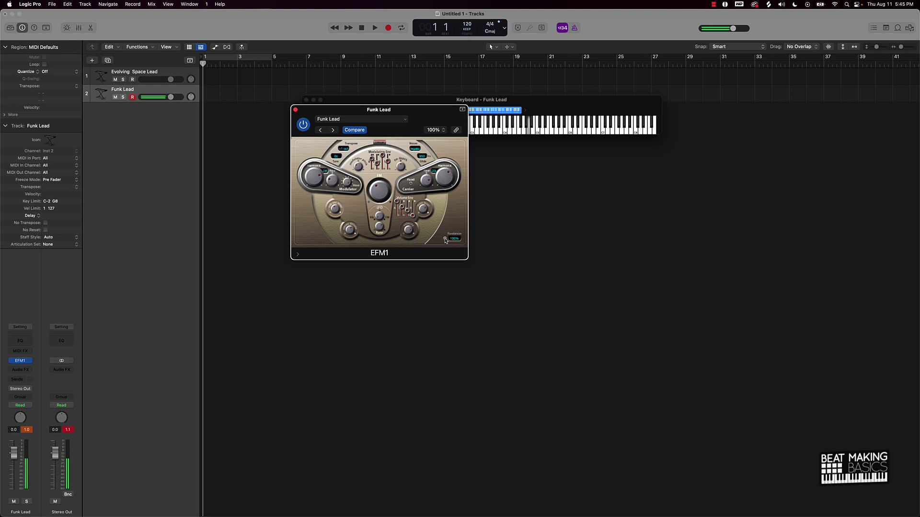
Step: Save the randomized sound as user preset 'Helicopter Space Lead', replacing Funk in the name
key("g")
left_click(338, 119)
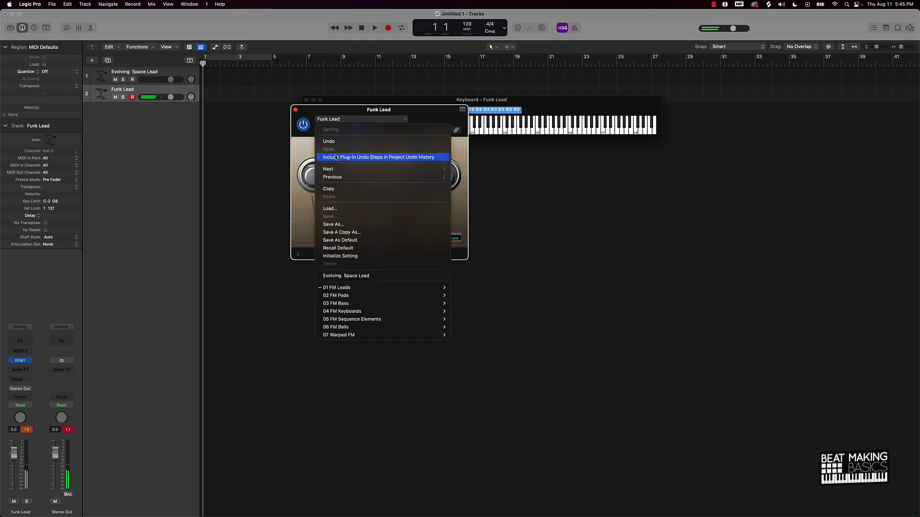
left_click(347, 229)
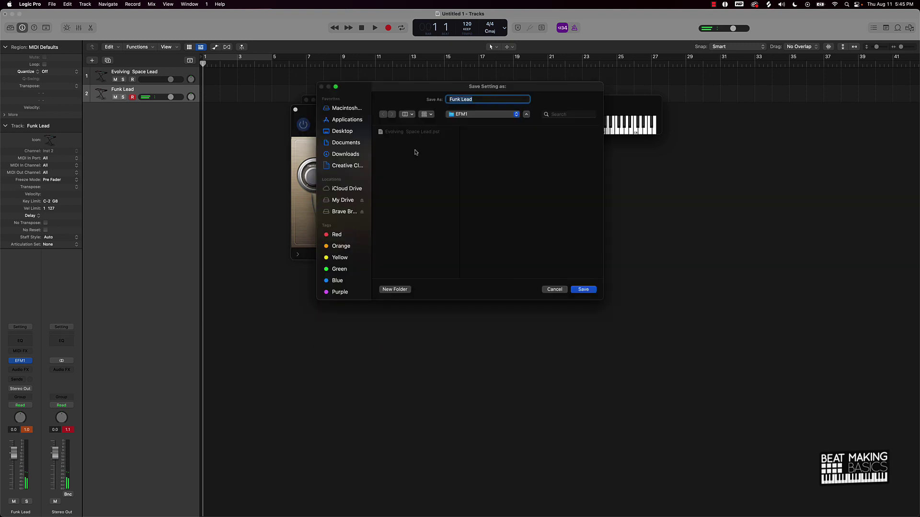
left_click(460, 99)
left_click_drag(460, 99, 437, 100)
type("Hell")
type("co")
type("pter")
type(" Space")
key("Return")
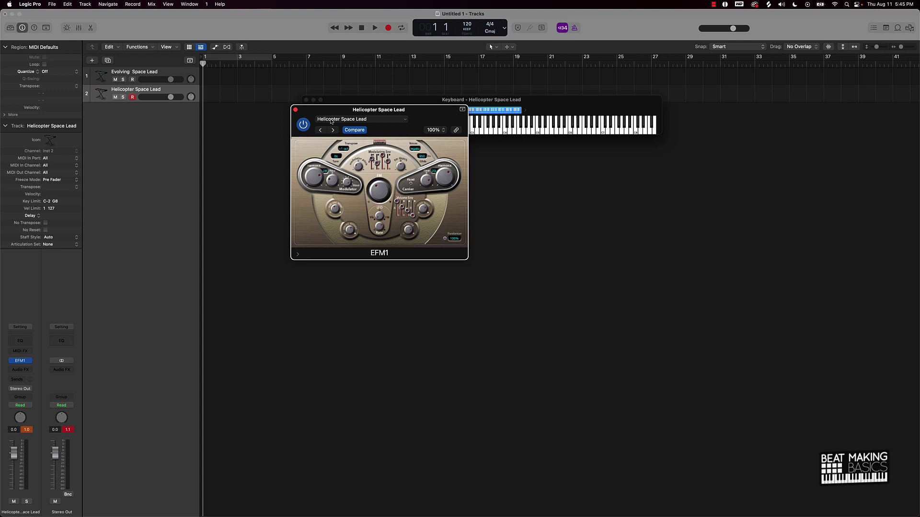
Step: Load the Evolving Space Lead preset and delete it
left_click(348, 120)
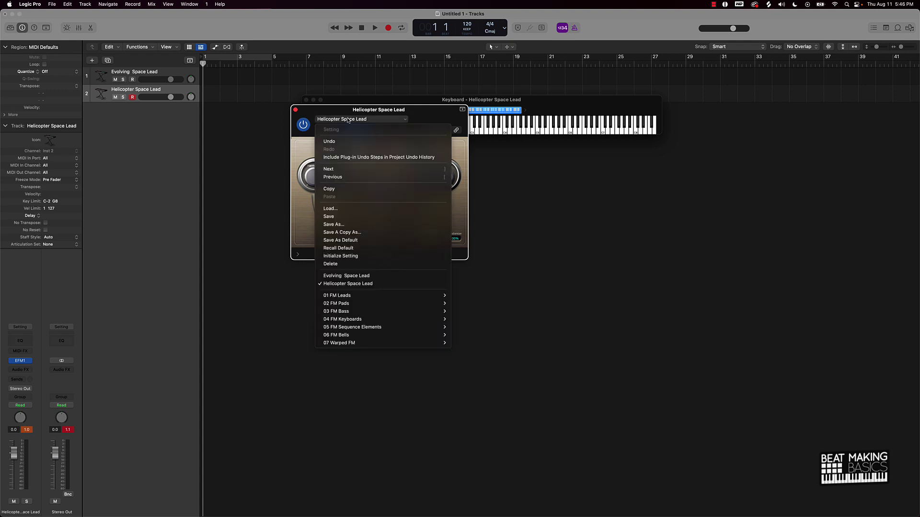
left_click(345, 276)
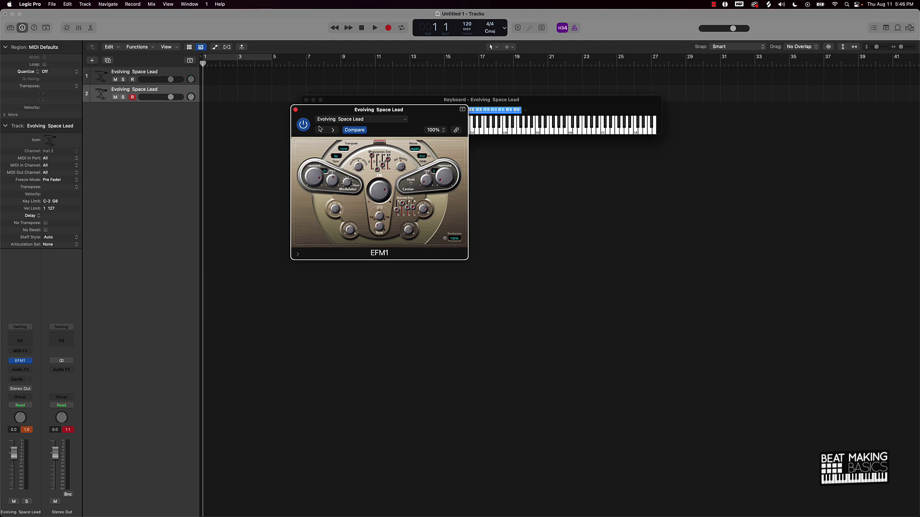
left_click(356, 122)
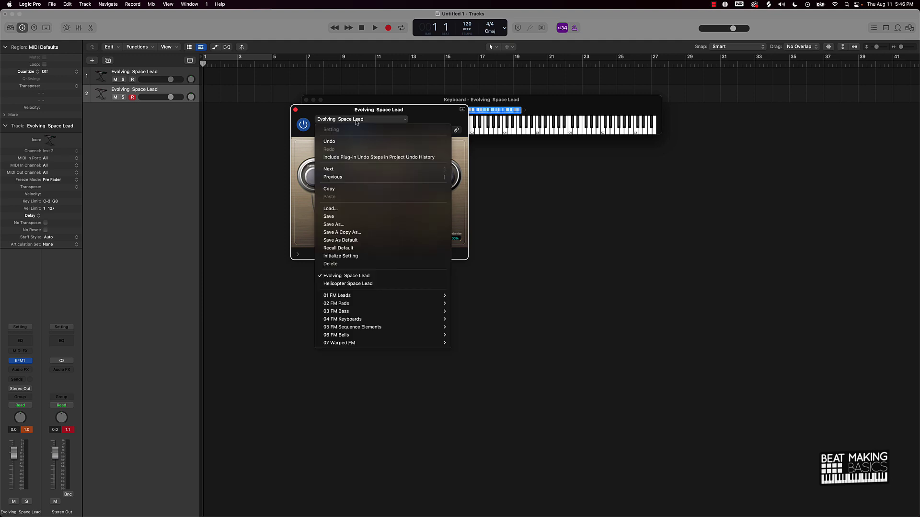
left_click(351, 265)
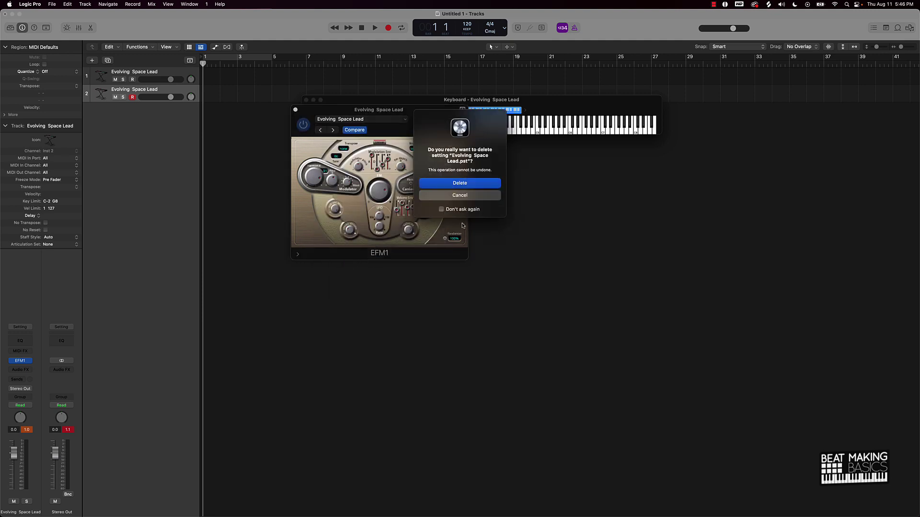
left_click(481, 184)
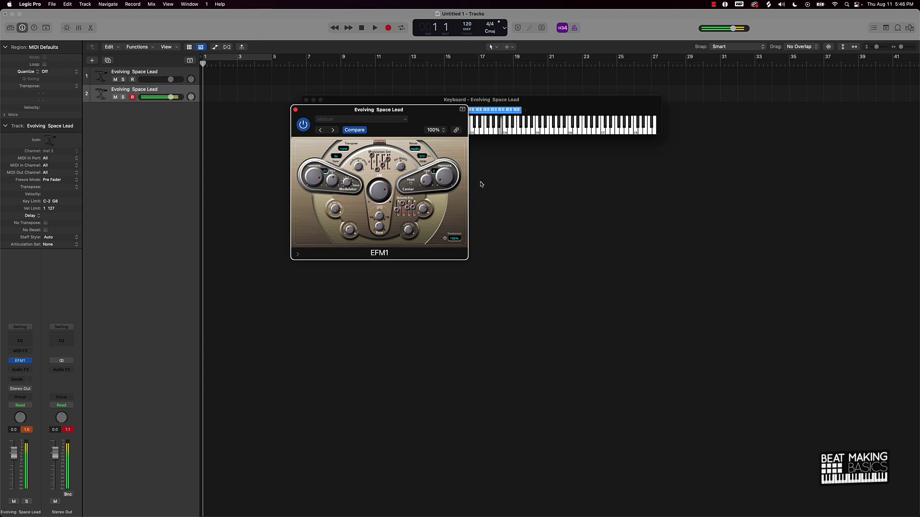
Step: Save the sound as user preset 'Space Lead', then reload Helicopter Space Lead
left_click(356, 121)
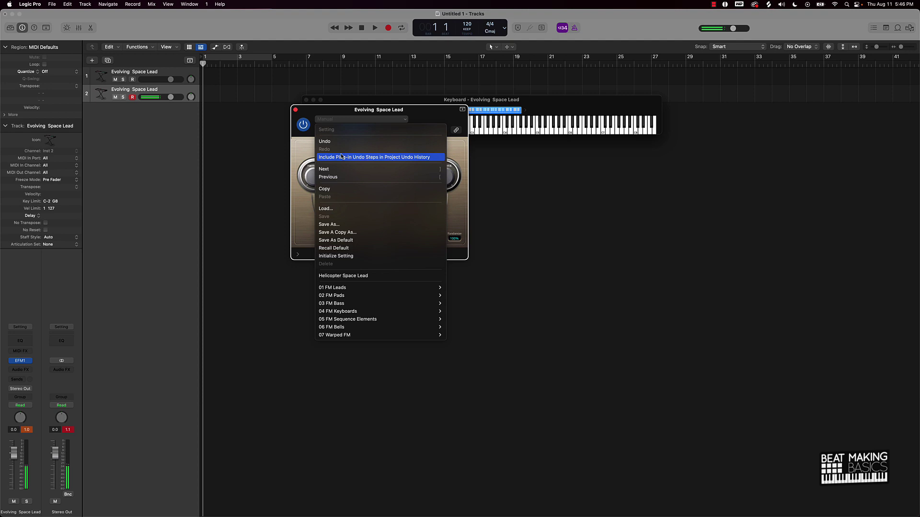
left_click(337, 225)
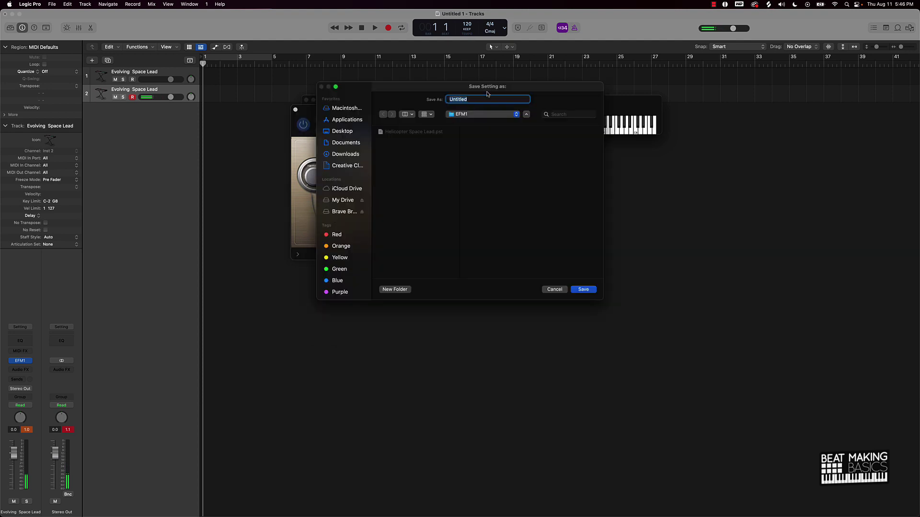
type("Space Lead")
key("Return")
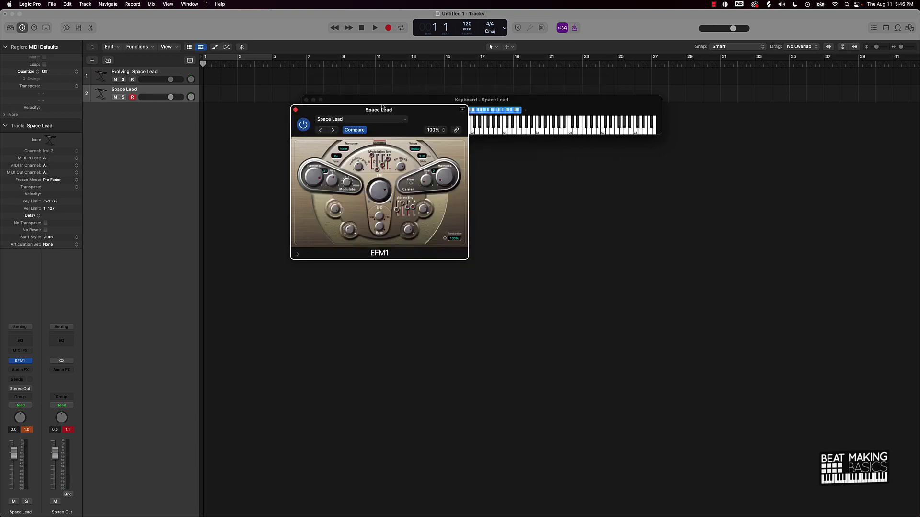
left_click(365, 119)
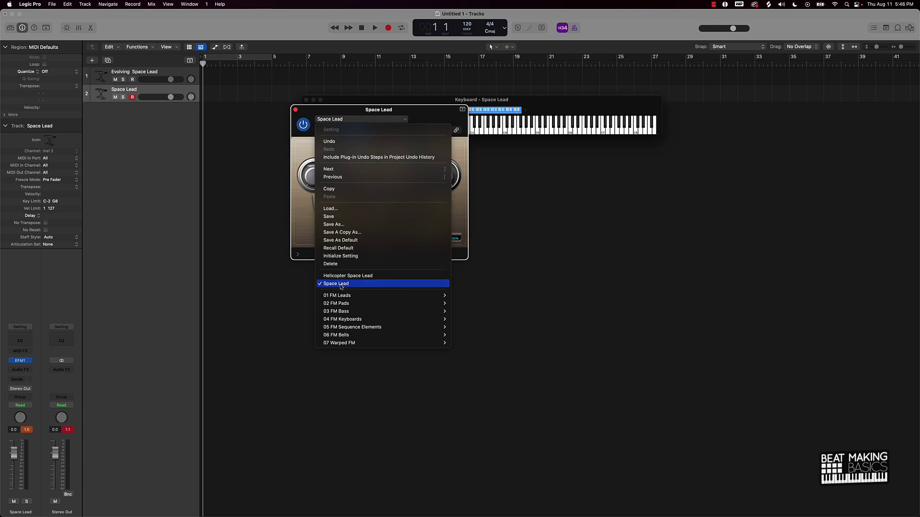
left_click(349, 276)
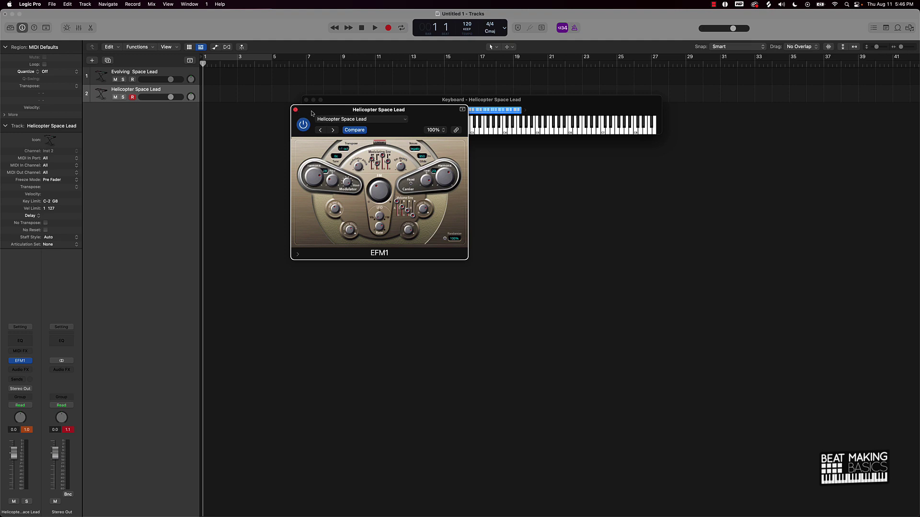
Step: Step forward four presets to Organic Lead and move the EFM1 window below the Keyboard
left_click(333, 130)
left_click(334, 130)
left_click(333, 130)
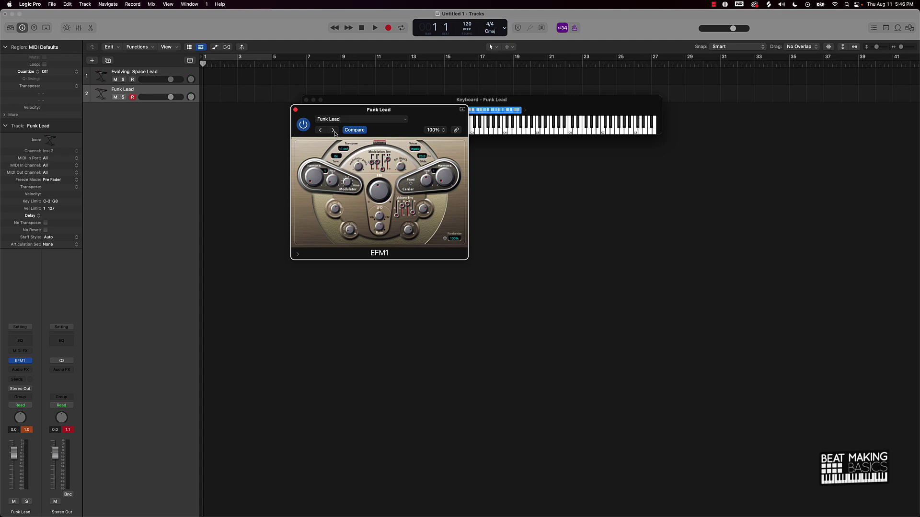
left_click(333, 131)
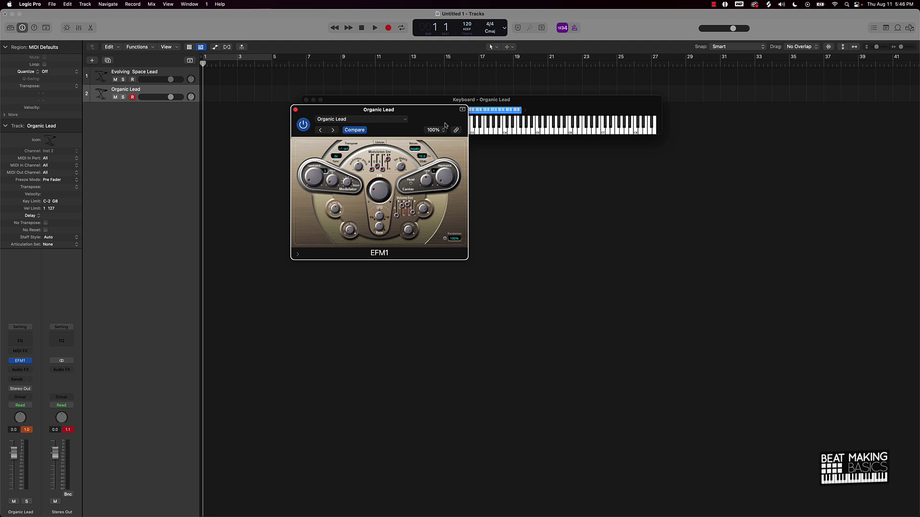
left_click_drag(433, 118, 443, 150)
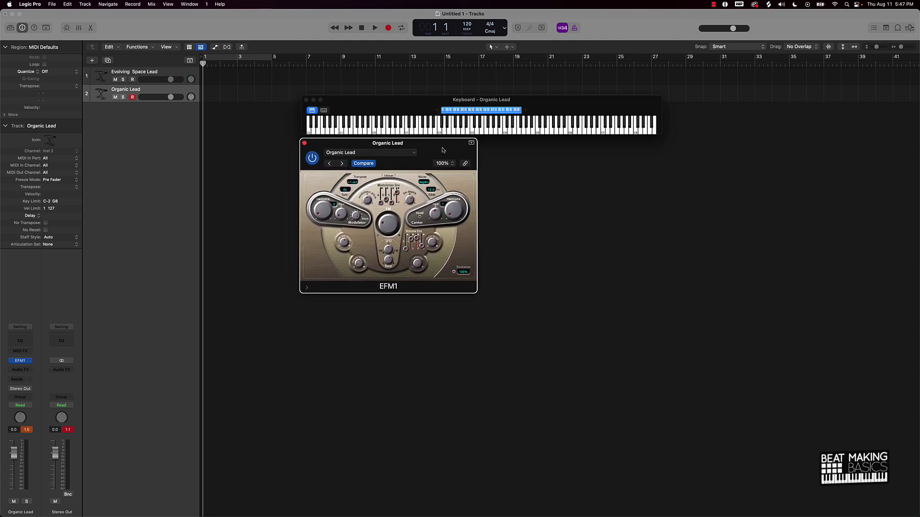